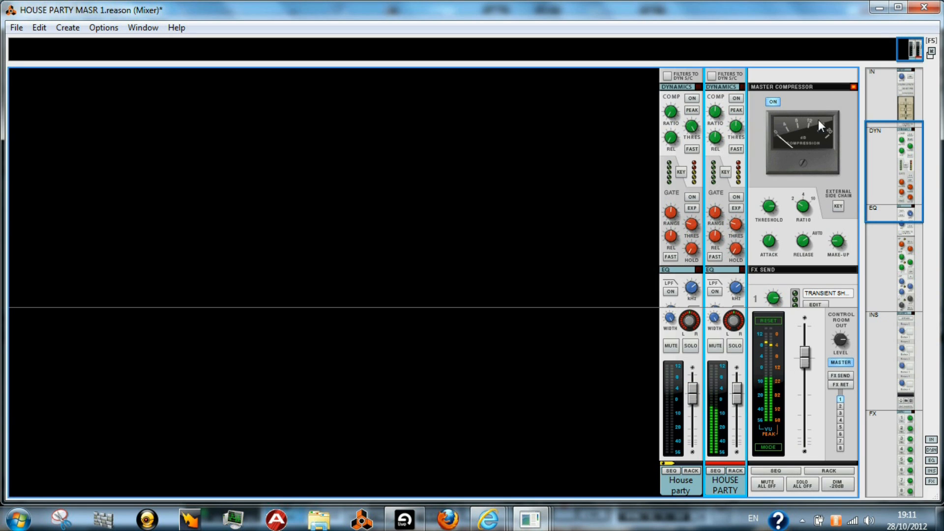
# Sweep the master compressor's threshold down to -30 dB and back up, and set its make-up gain to about -0.91 dB.
pyautogui.click(771, 105)
pyautogui.click(772, 108)
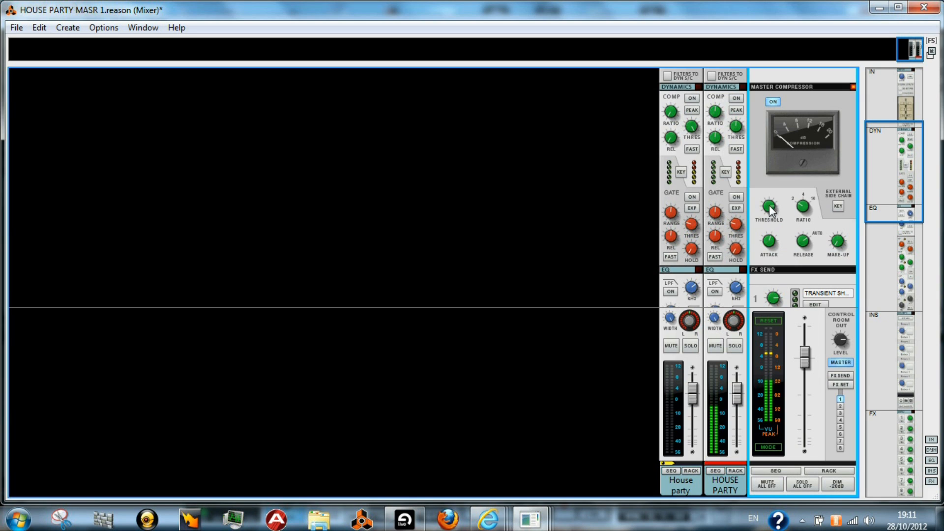
pyautogui.moveTo(767, 205); pyautogui.dragTo(804, 370)
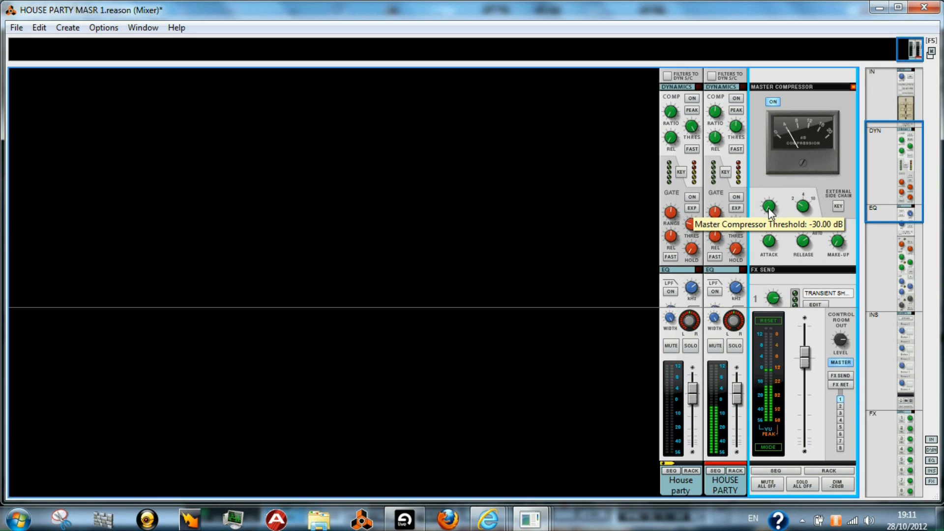
pyautogui.moveTo(770, 213); pyautogui.dragTo(768, 172)
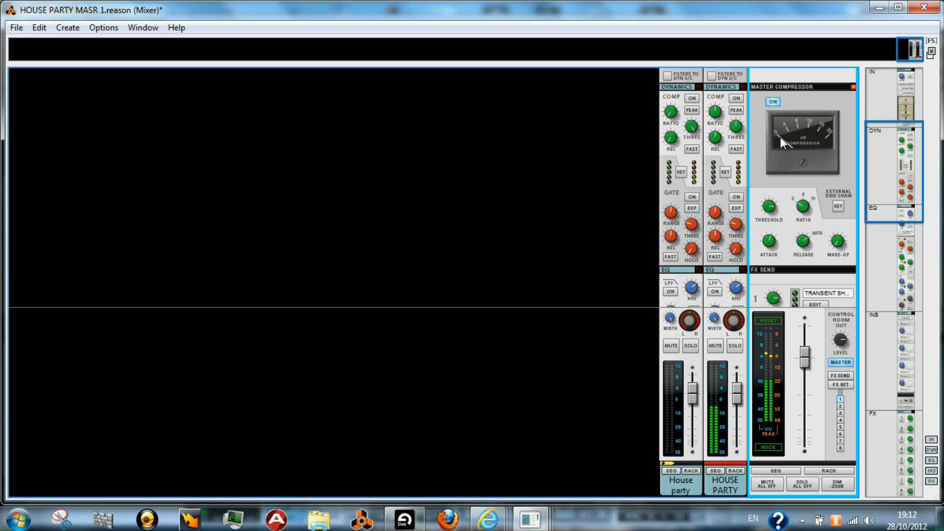
pyautogui.moveTo(771, 209)
pyautogui.moveTo(838, 246); pyautogui.dragTo(835, 235)
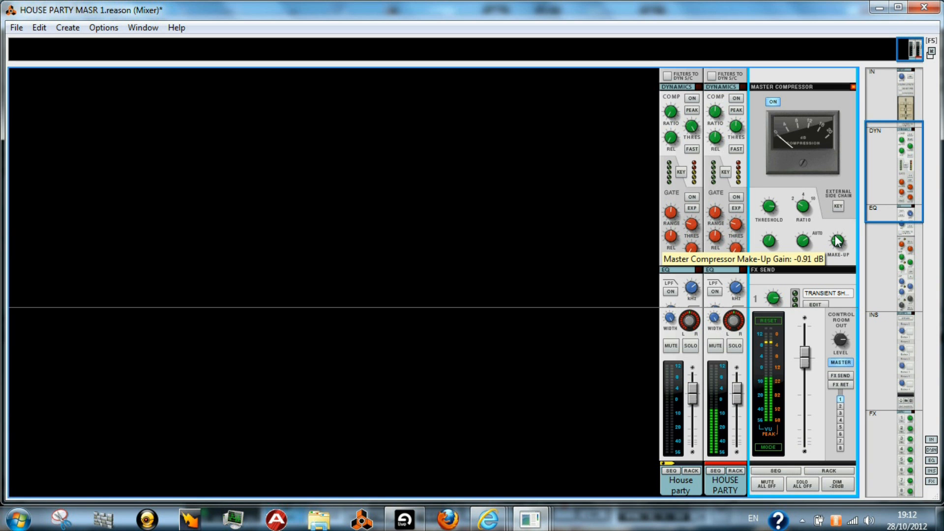
# Open the rack and bypass the Stereo Imager, Compressor and Maximizer in the master section's Default Mastering Suite.
pyautogui.click(735, 470)
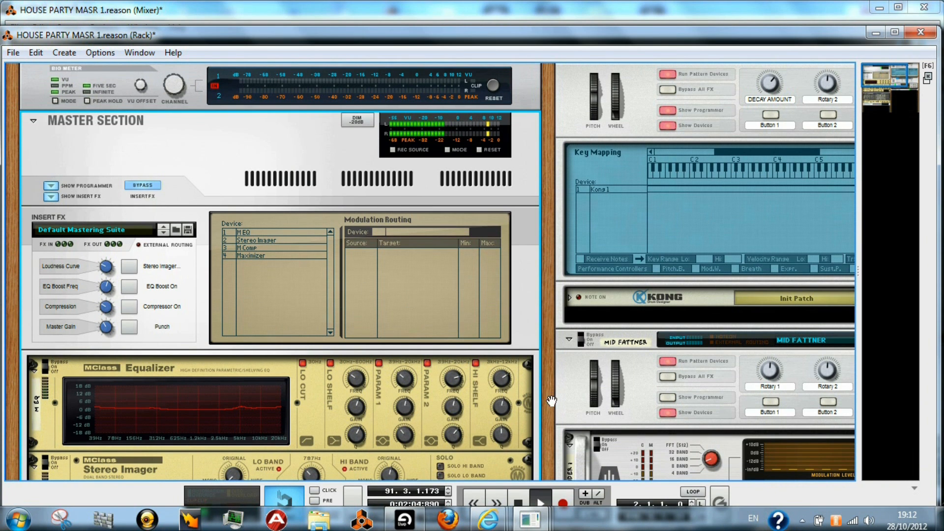
pyautogui.scroll(-3, 404, 293)
pyautogui.moveTo(36, 254); pyautogui.dragTo(29, 229)
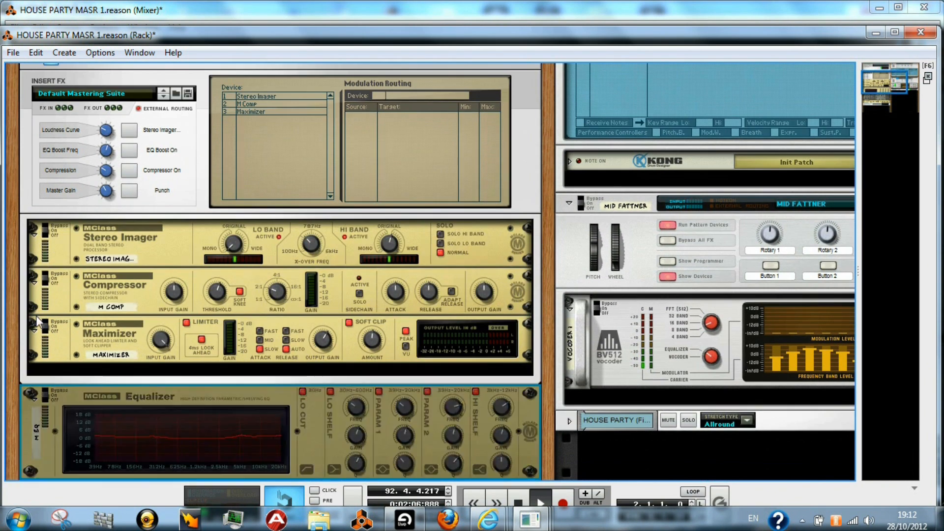
pyautogui.hotkey('ctrl', 'z')
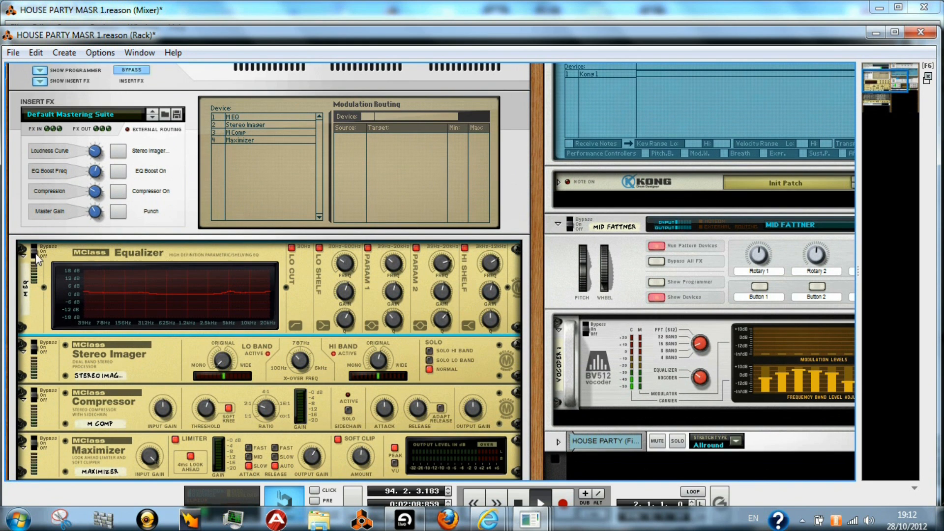
pyautogui.click(39, 352)
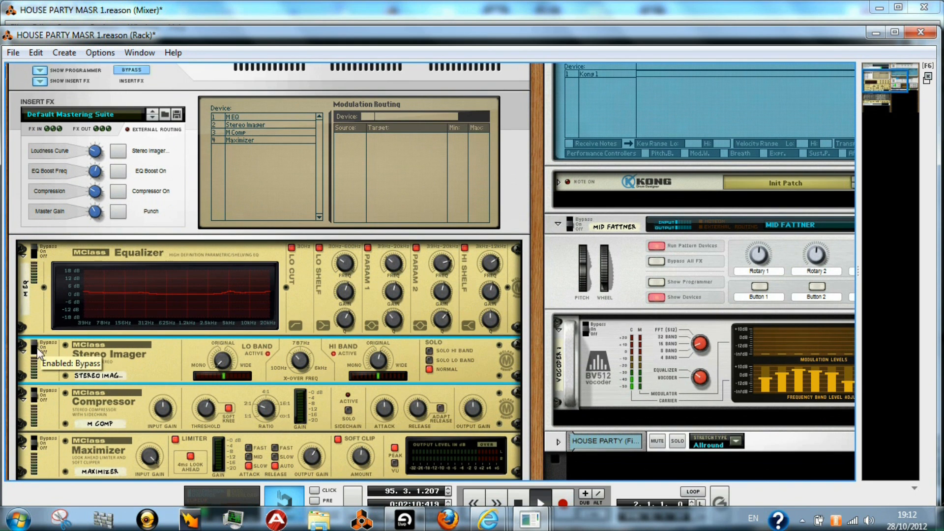
pyautogui.click(35, 395)
pyautogui.click(34, 437)
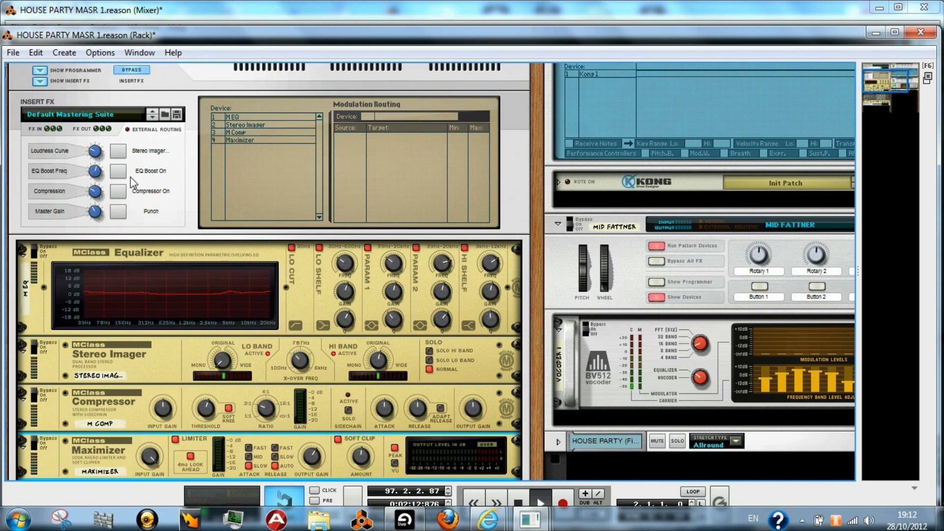
# Turn off the bypass on the master insert effects and reset the MClass Equalizer to its default settings.
pyautogui.click(128, 70)
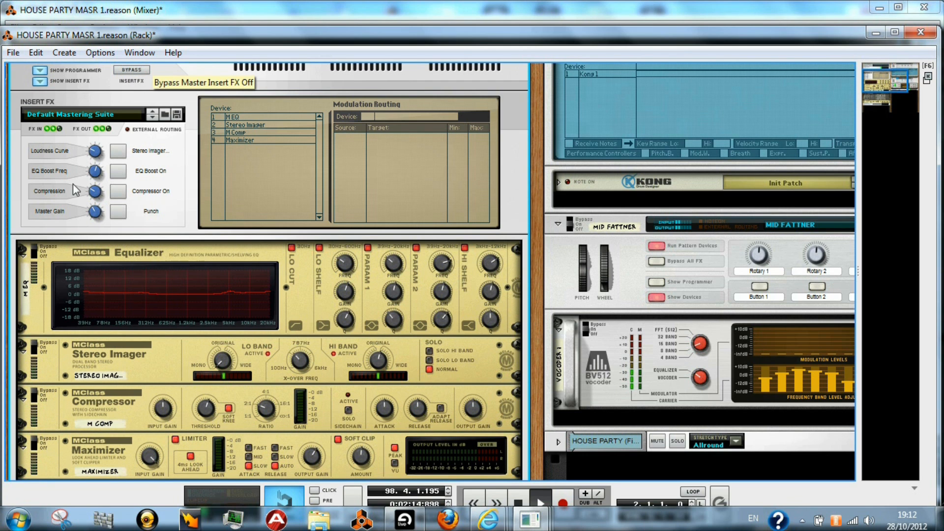
pyautogui.rightClick(287, 308)
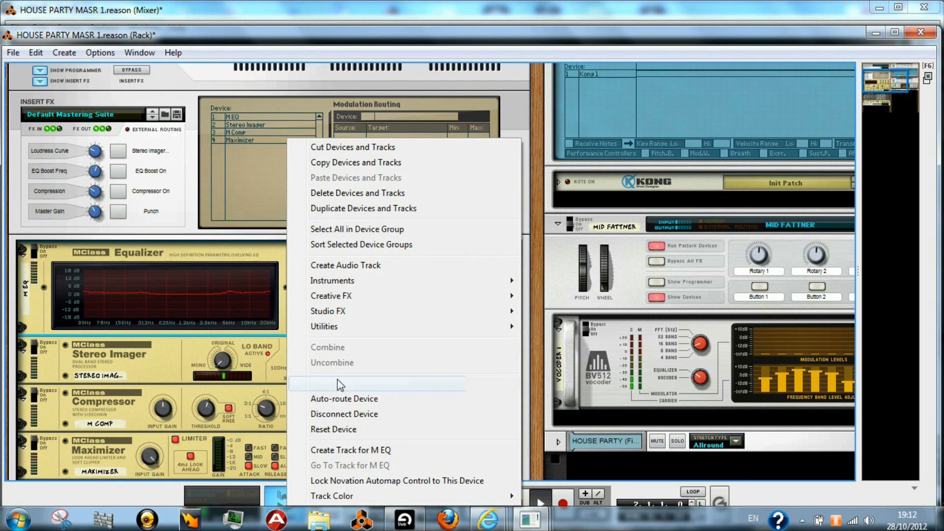
pyautogui.click(339, 429)
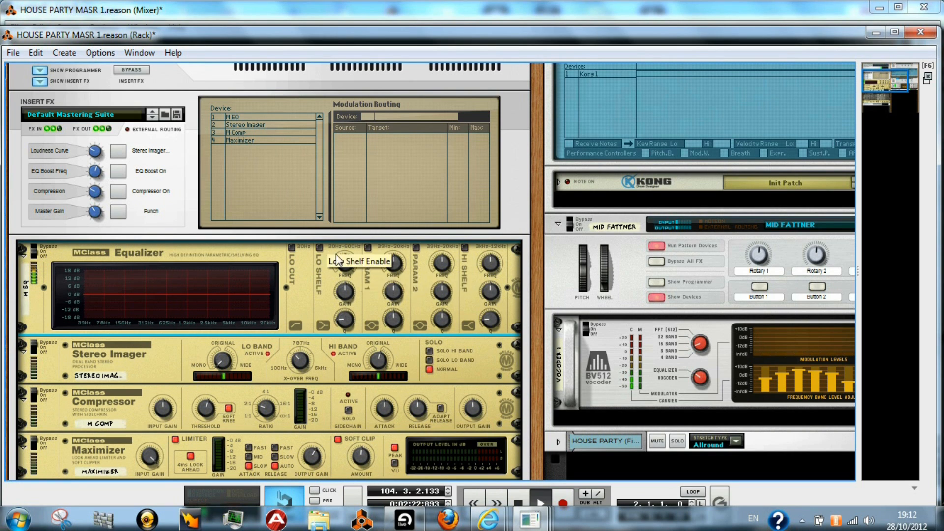
# Enable the Equalizer's low shelf, set its frequency to about 80.4 Hz and raise its gain slightly.
pyautogui.moveTo(343, 266); pyautogui.dragTo(344, 271)
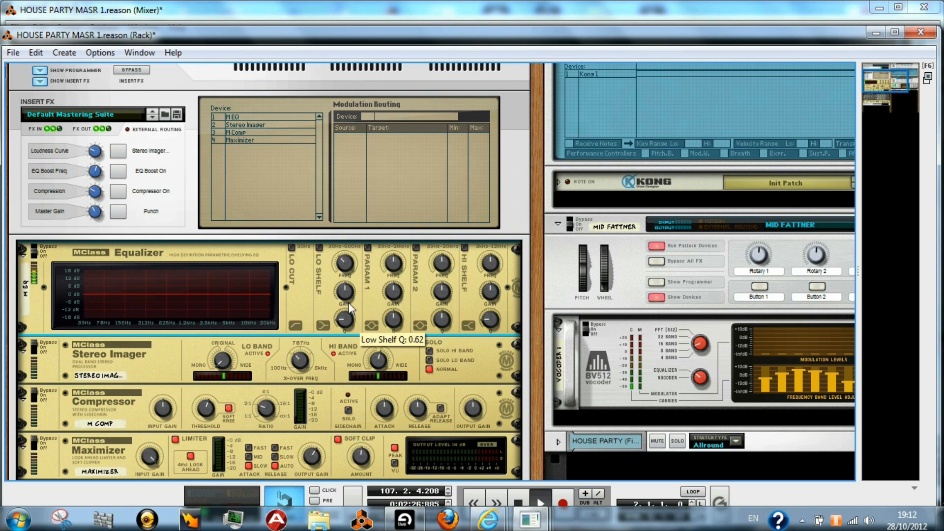
pyautogui.click(318, 248)
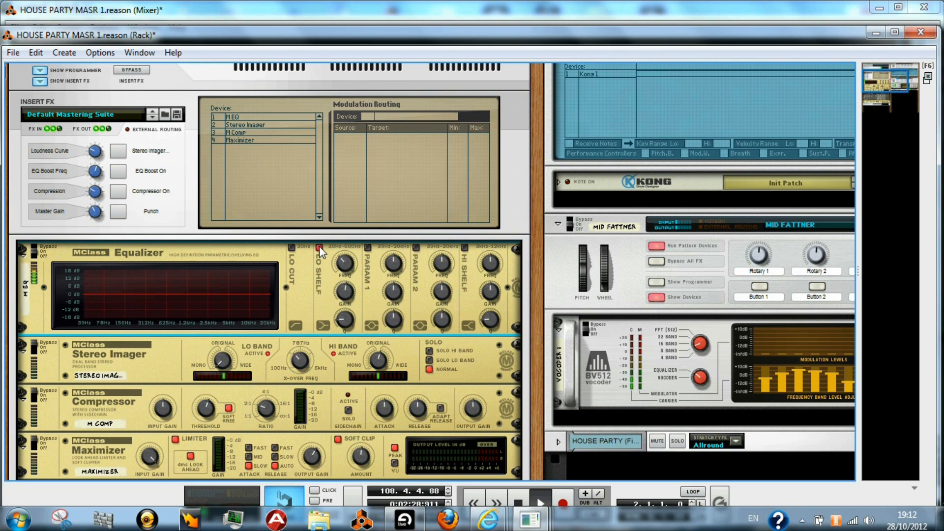
pyautogui.moveTo(348, 296); pyautogui.dragTo(348, 293)
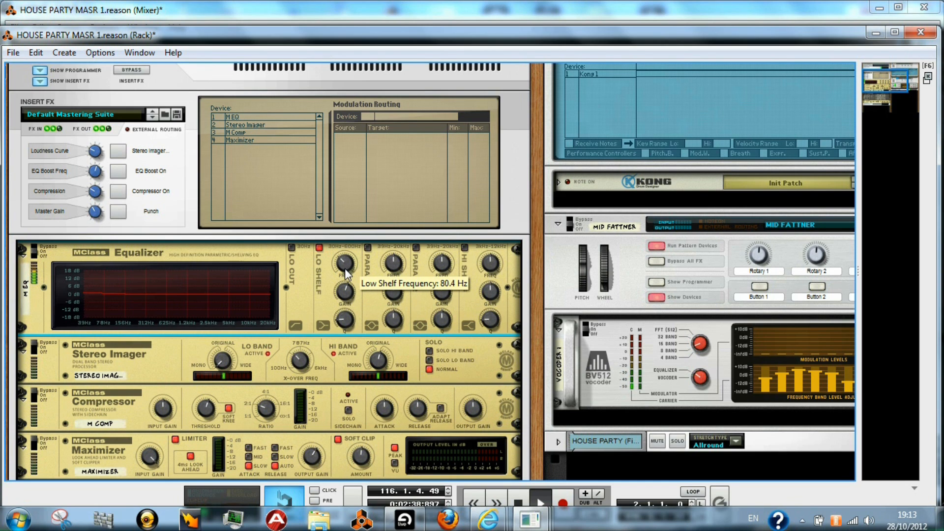
# Enable the Equalizer's high shelf, adjust its frequency and raise its gain slightly.
pyautogui.click(465, 247)
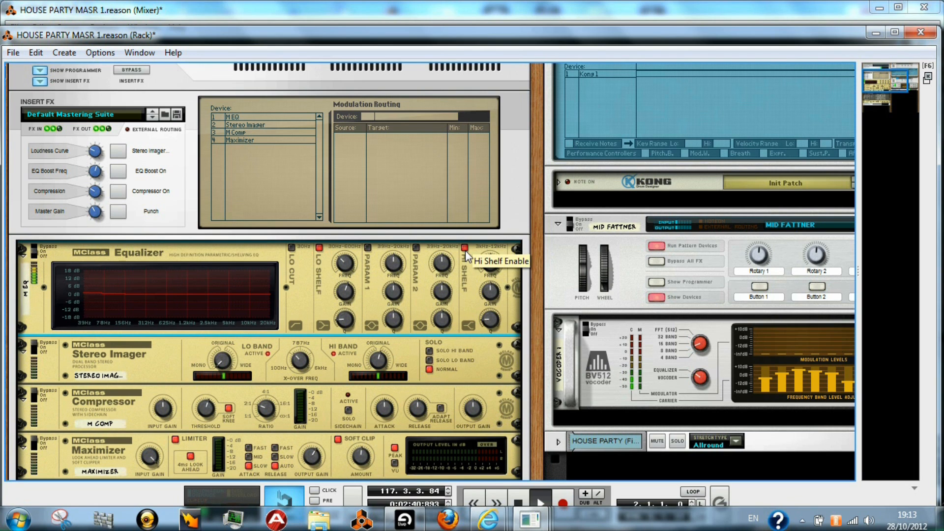
pyautogui.moveTo(492, 272); pyautogui.dragTo(495, 273)
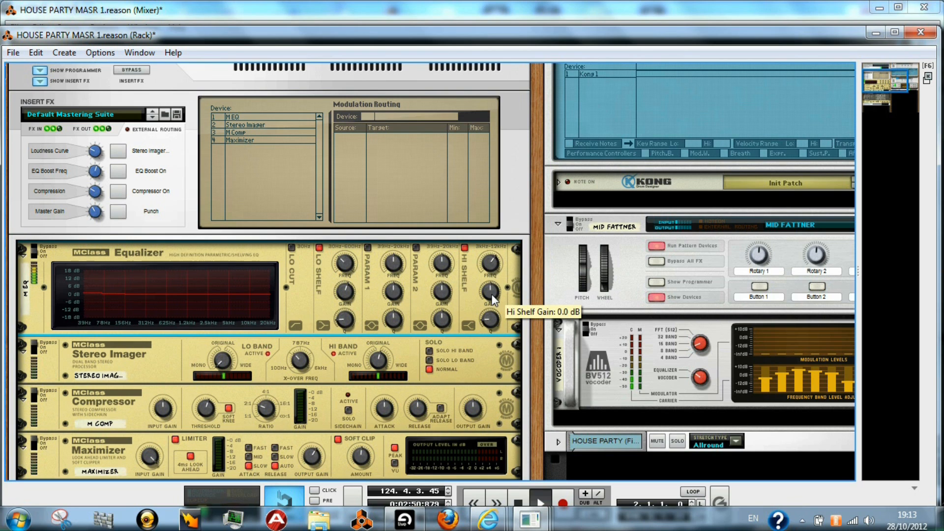
pyautogui.moveTo(493, 299); pyautogui.dragTo(493, 299)
pyautogui.moveTo(492, 293); pyautogui.dragTo(491, 292)
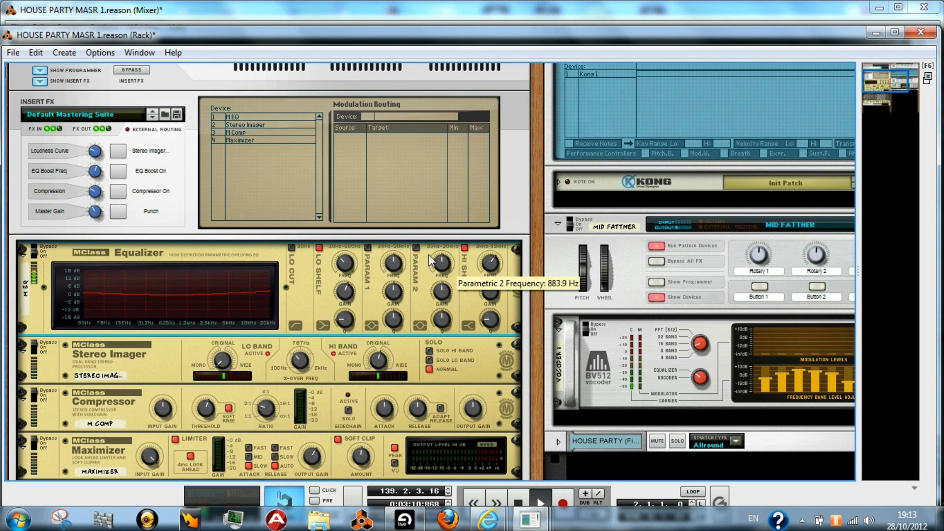
# Enable the Equalizer's parametric band 1 at about 304.2 Hz, with a slight gain boost and a lower Q.
pyautogui.moveTo(394, 268); pyautogui.dragTo(394, 273)
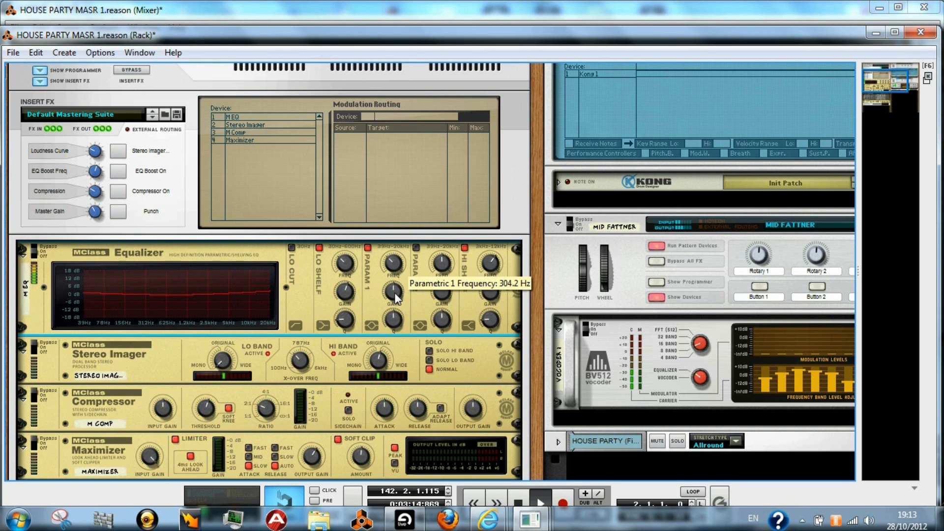
pyautogui.moveTo(395, 297); pyautogui.dragTo(397, 339)
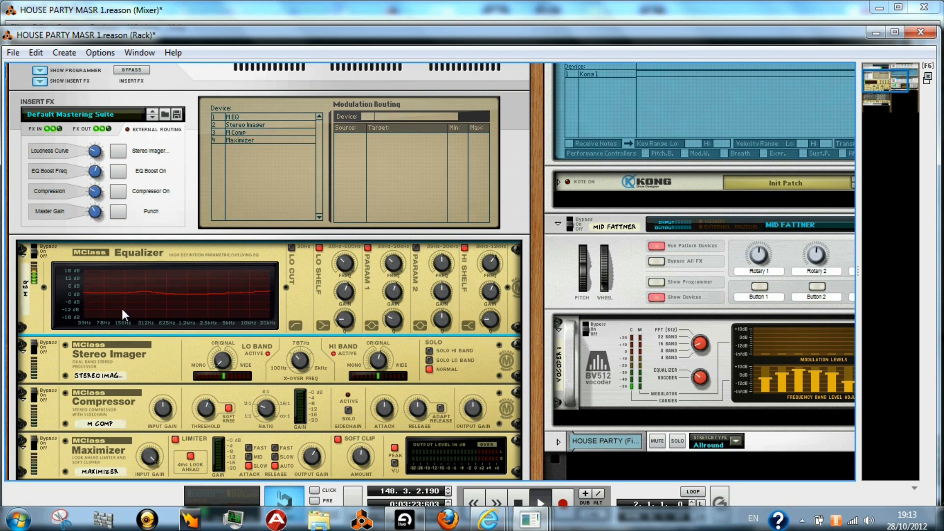
# Enable the Equalizer's parametric band 2, raise its frequency, set its gain to 2.9 dB and increase its Q.
pyautogui.click(416, 247)
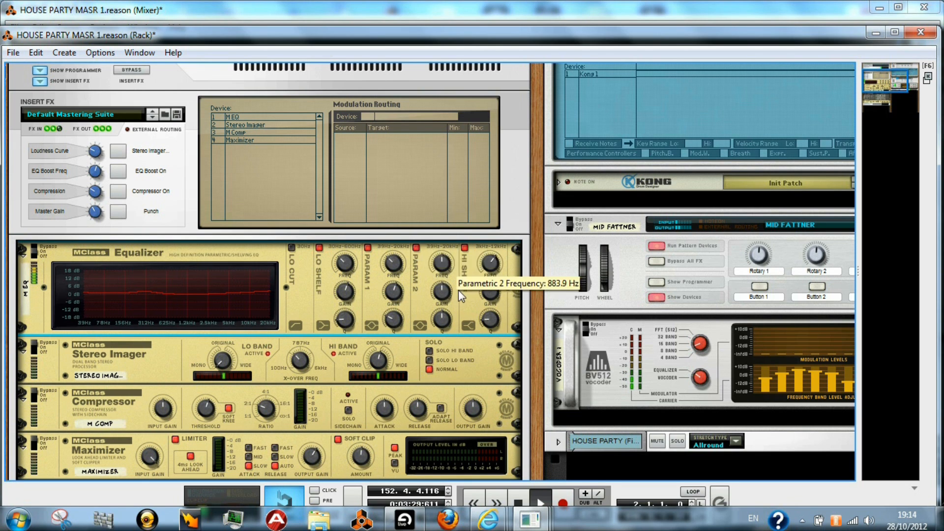
pyautogui.moveTo(445, 270); pyautogui.dragTo(445, 259)
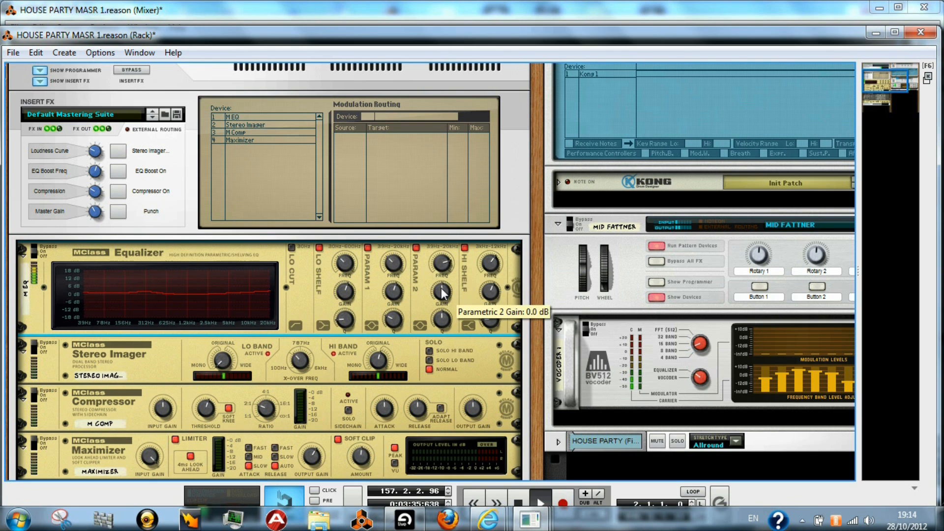
pyautogui.moveTo(443, 294); pyautogui.dragTo(441, 296)
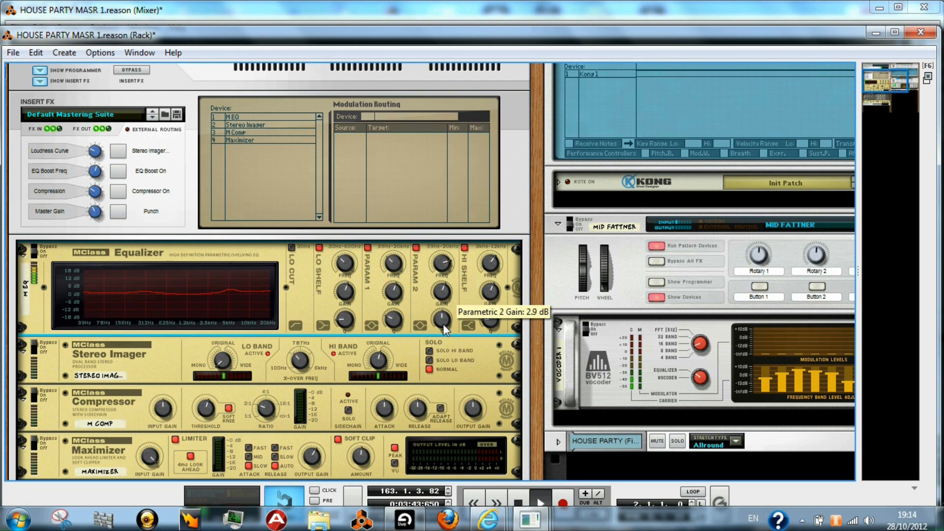
pyautogui.moveTo(443, 323); pyautogui.dragTo(444, 316)
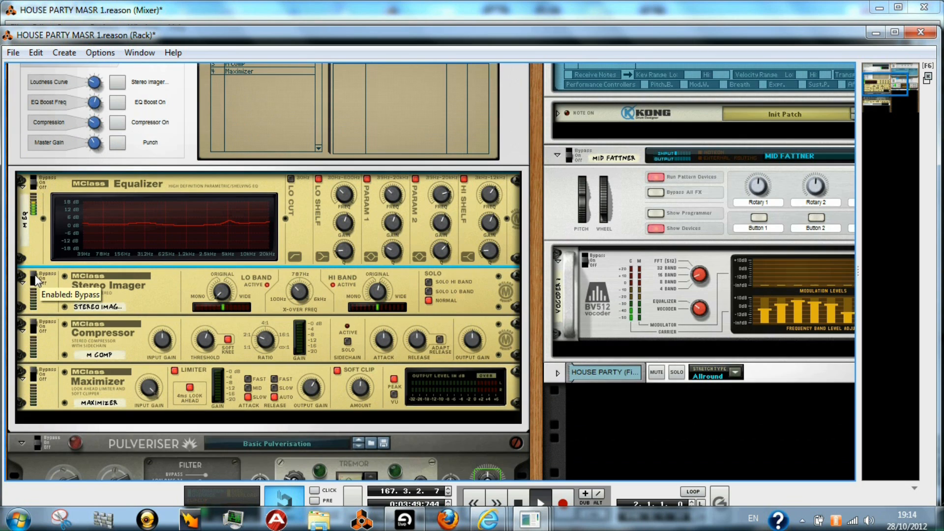
# Switch on the Stereo Imager, narrow its low band towards mono, and adjust its crossover to around 340 Hz and its high-band width.
pyautogui.click(36, 280)
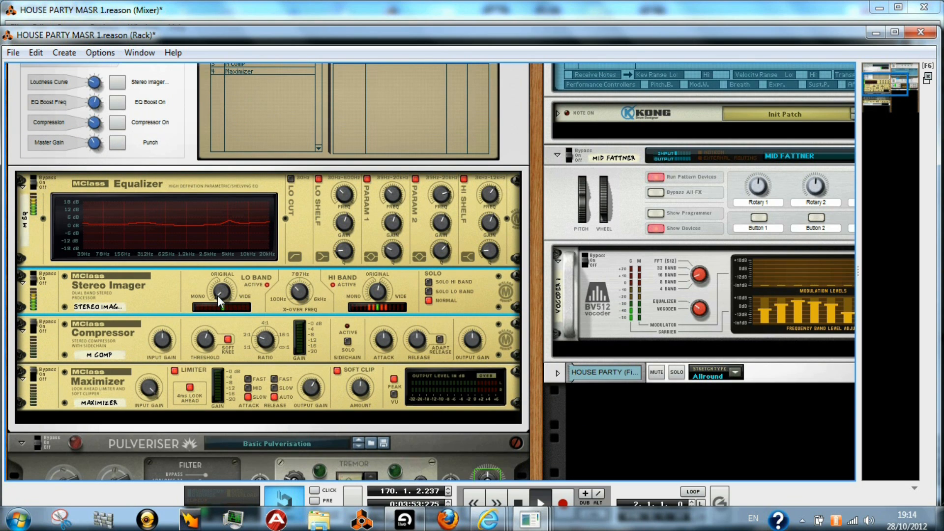
pyautogui.moveTo(298, 294)
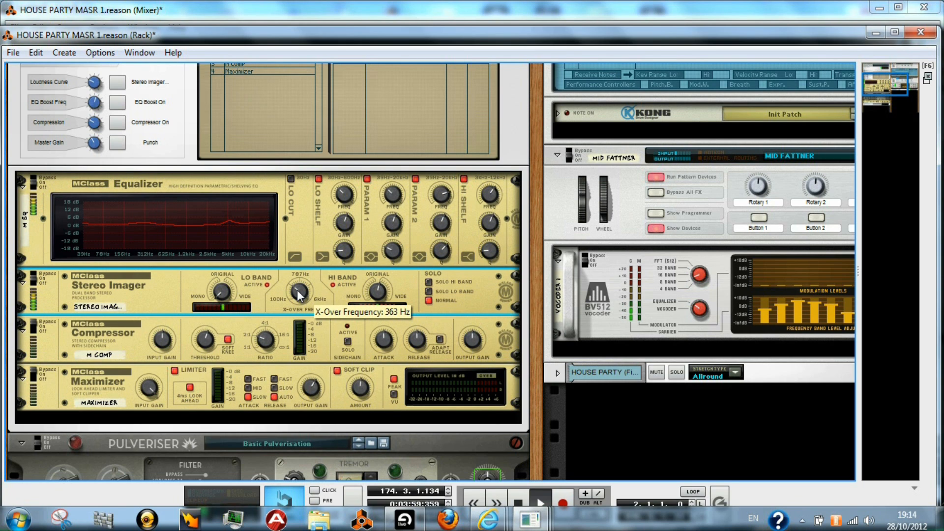
pyautogui.moveTo(294, 302); pyautogui.dragTo(311, 278)
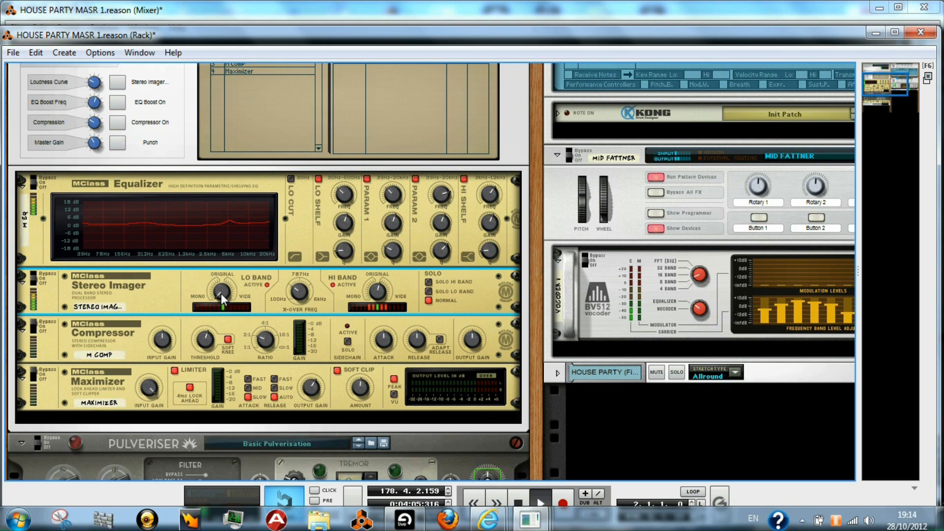
pyautogui.moveTo(220, 293)
pyautogui.mouseDown()
pyautogui.moveTo(220, 270)
pyautogui.moveTo(221, 305)
pyautogui.mouseUp()
pyautogui.moveTo(297, 295)
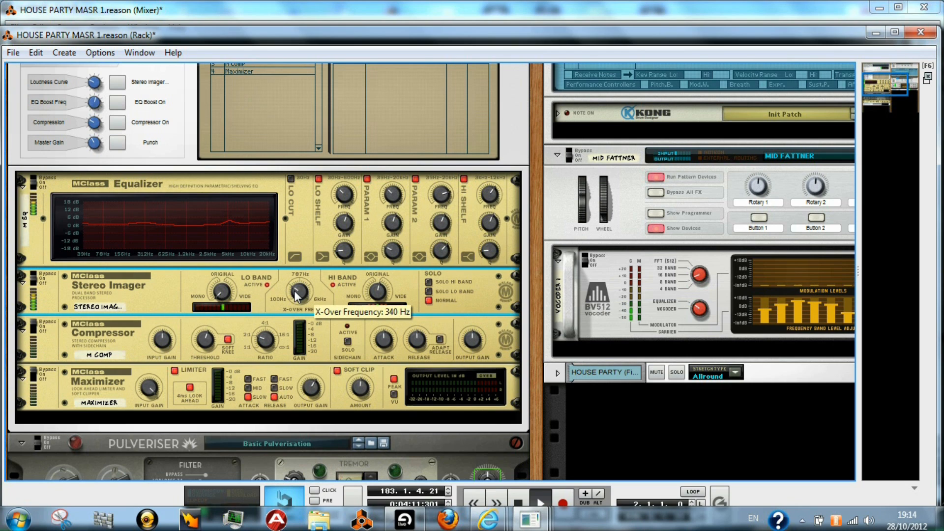
pyautogui.moveTo(297, 295); pyautogui.dragTo(297, 293)
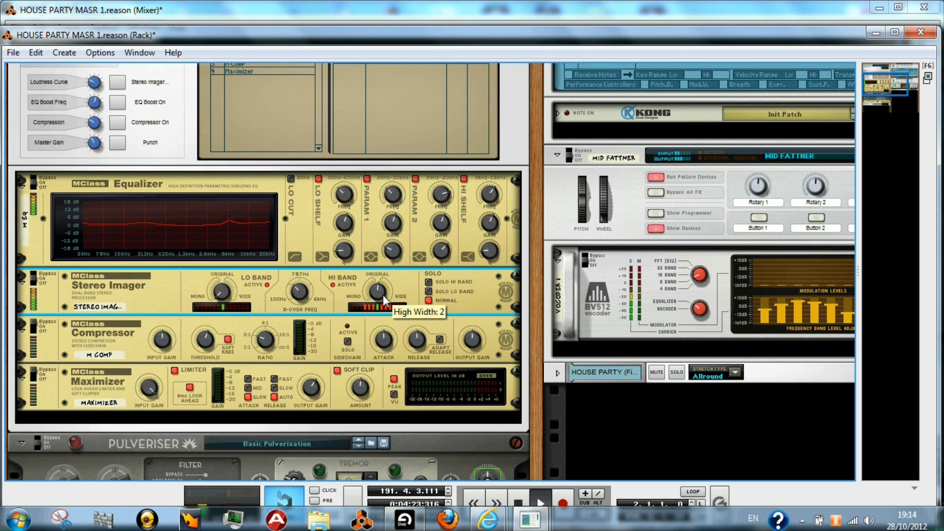
pyautogui.moveTo(383, 295); pyautogui.dragTo(383, 294)
pyautogui.moveTo(382, 293)
pyautogui.mouseDown()
pyautogui.moveTo(382, 277)
pyautogui.moveTo(384, 293)
pyautogui.mouseUp()
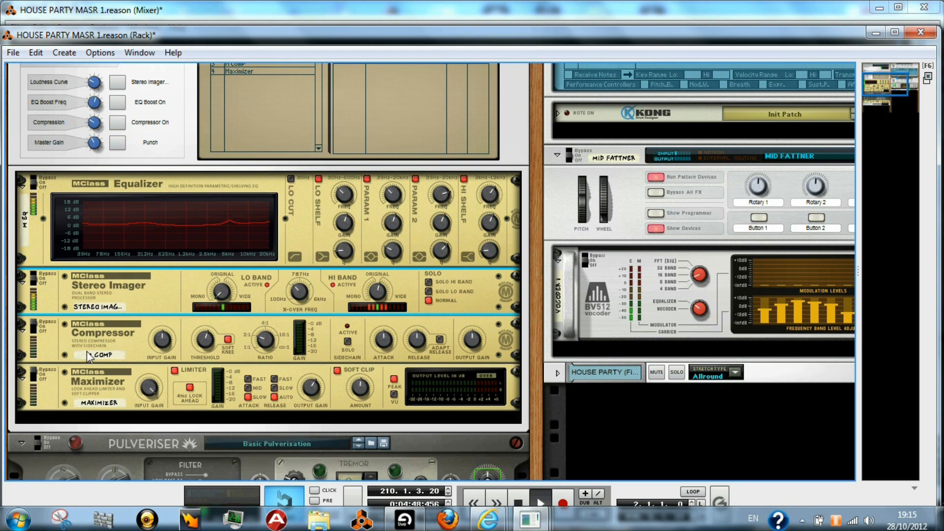
# Switch on the MClass Compressor in the mastering chain and lengthen its attack time.
pyautogui.click(31, 322)
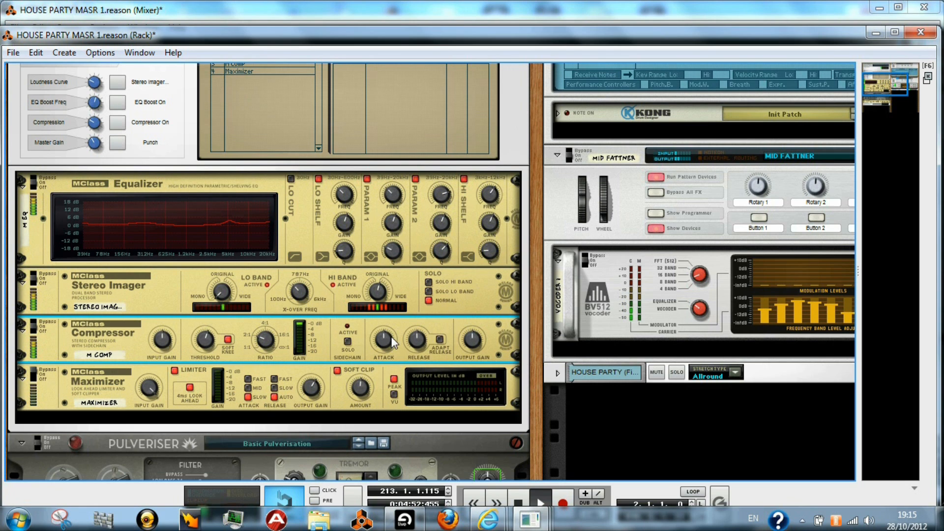
pyautogui.moveTo(390, 338)
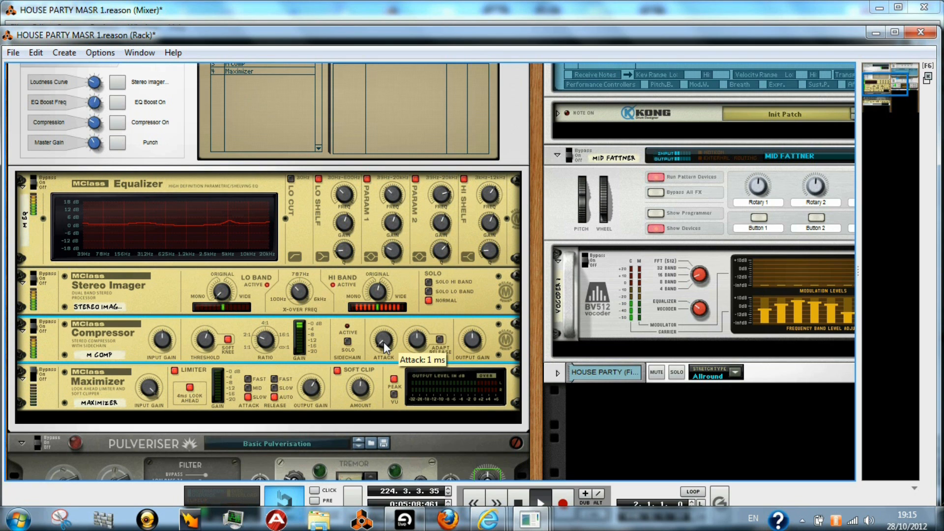
pyautogui.moveTo(384, 341); pyautogui.dragTo(383, 322)
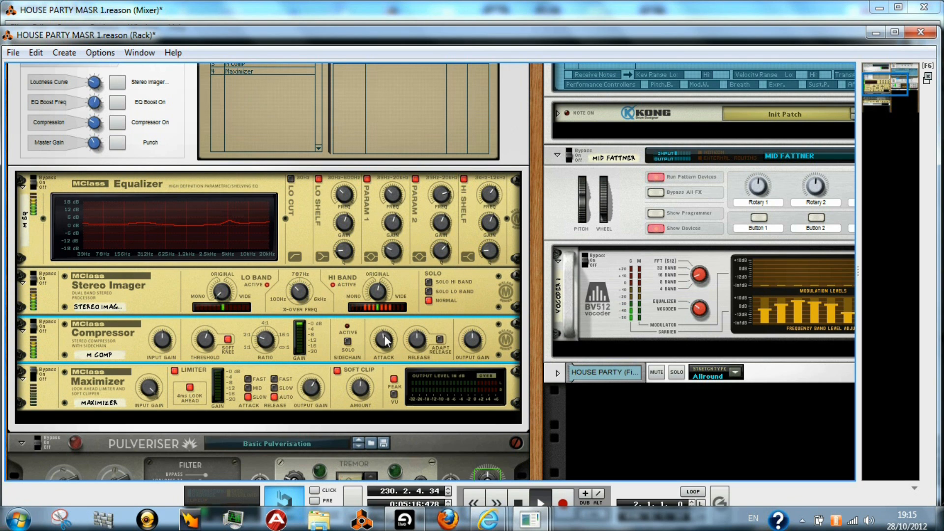
pyautogui.moveTo(384, 335); pyautogui.dragTo(385, 333)
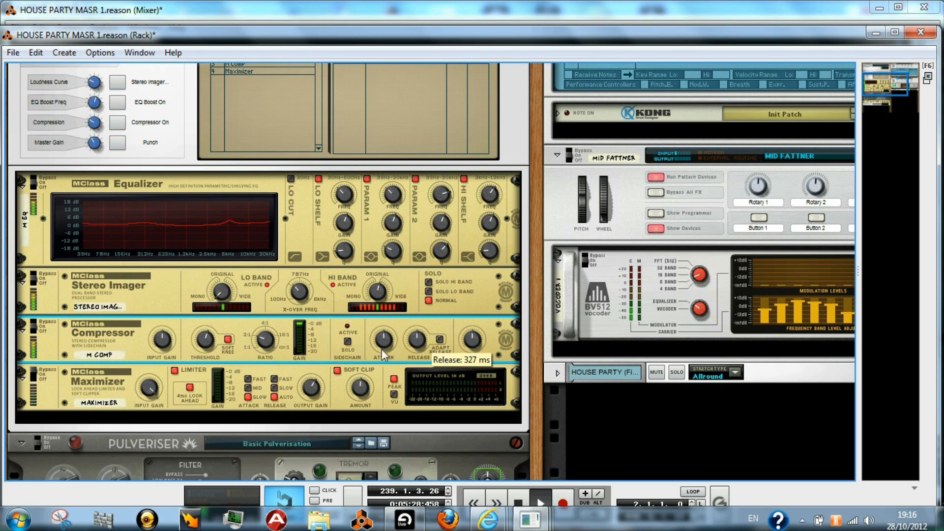
pyautogui.moveTo(389, 344)
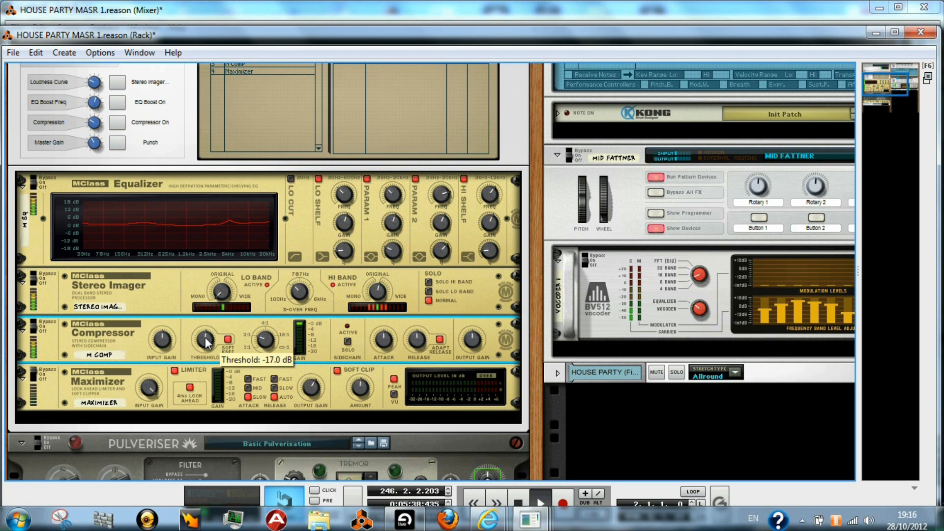
# Try a much heavier MClass Compressor threshold of -36.0 dB.
pyautogui.moveTo(207, 356); pyautogui.dragTo(218, 369)
pyautogui.moveTo(205, 345); pyautogui.dragTo(207, 352)
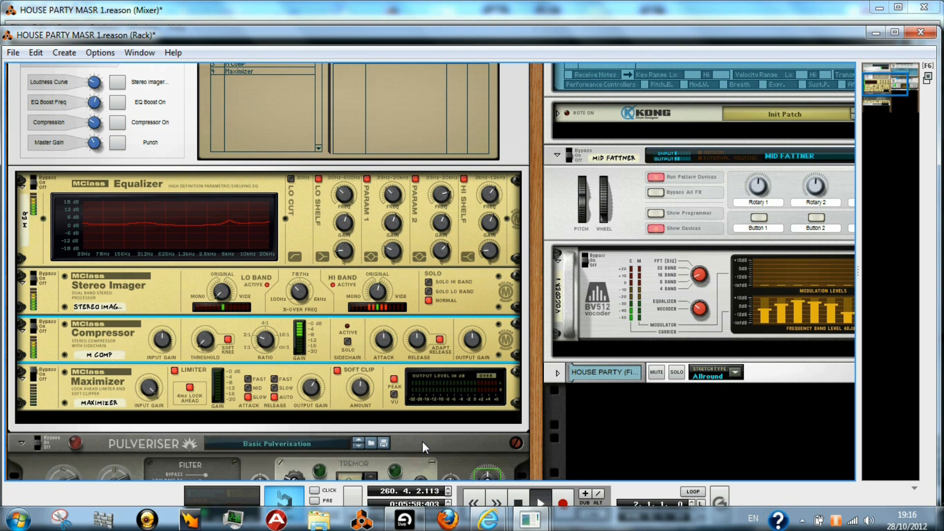
pyautogui.moveTo(209, 350)
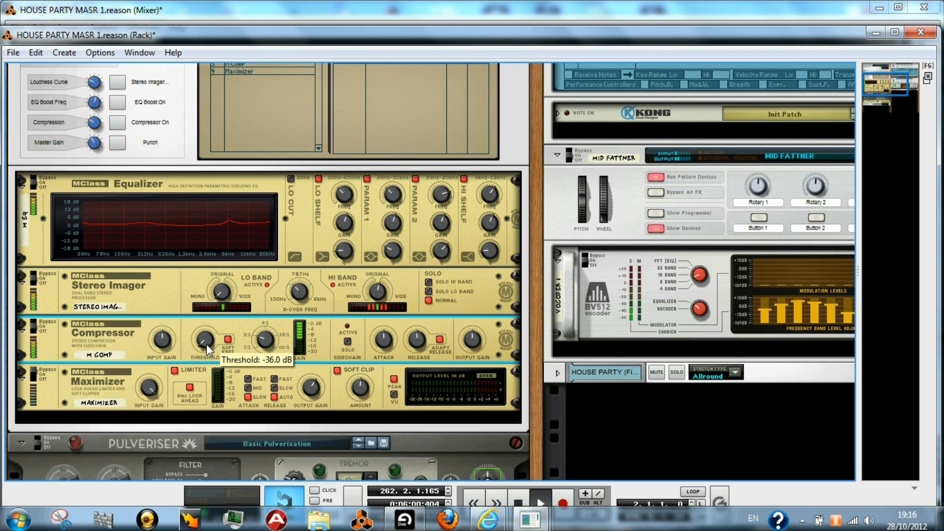
# Raise the MClass Compressor's threshold to about -23.5 dB and fine-tune it slightly higher.
pyautogui.moveTo(206, 343); pyautogui.dragTo(203, 330)
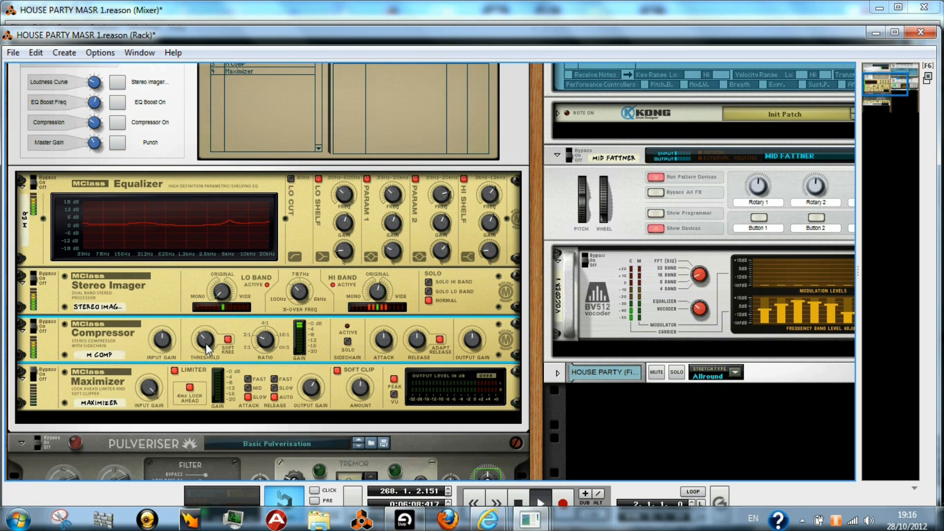
pyautogui.moveTo(206, 344)
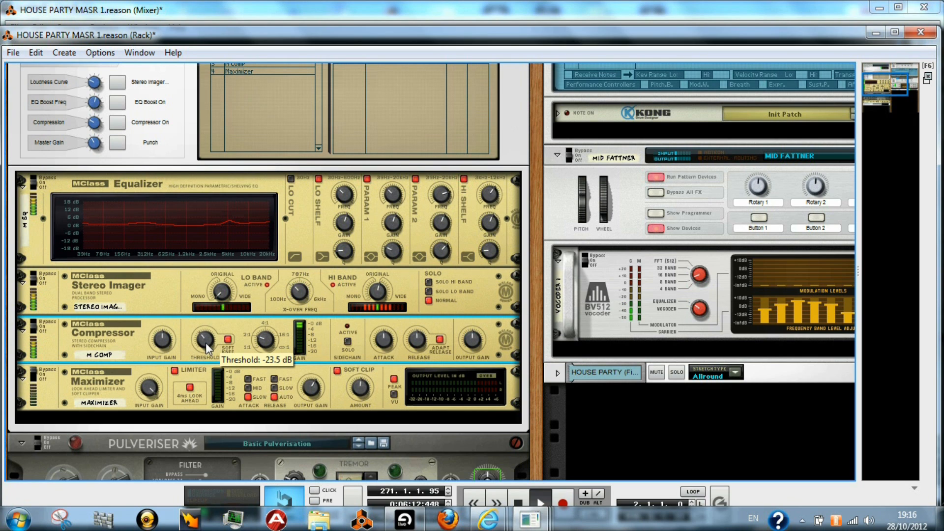
pyautogui.moveTo(206, 343); pyautogui.dragTo(206, 340)
pyautogui.moveTo(205, 340); pyautogui.dragTo(206, 337)
pyautogui.moveTo(206, 340); pyautogui.dragTo(206, 339)
# Switch on the MClass Maximizer, turn off its soft clip and raise its input gain to about 3 dB.
pyautogui.click(34, 376)
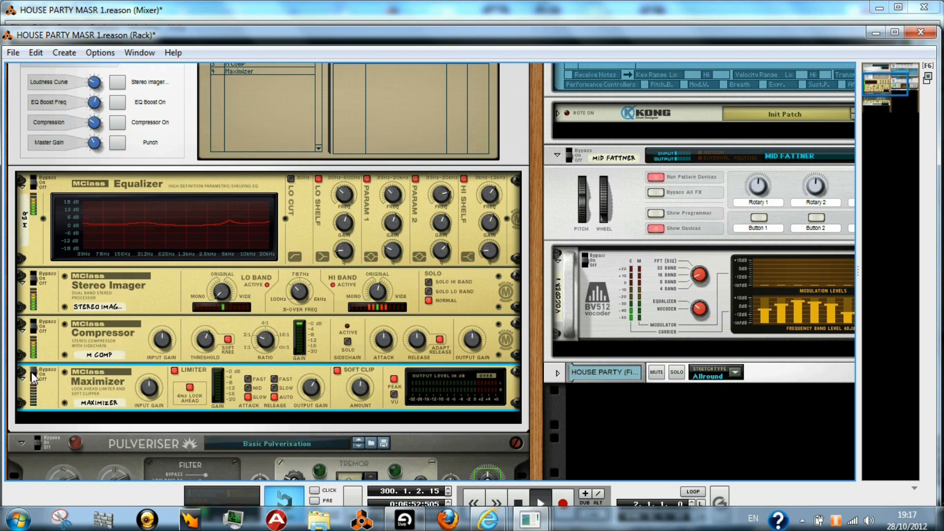
pyautogui.click(34, 374)
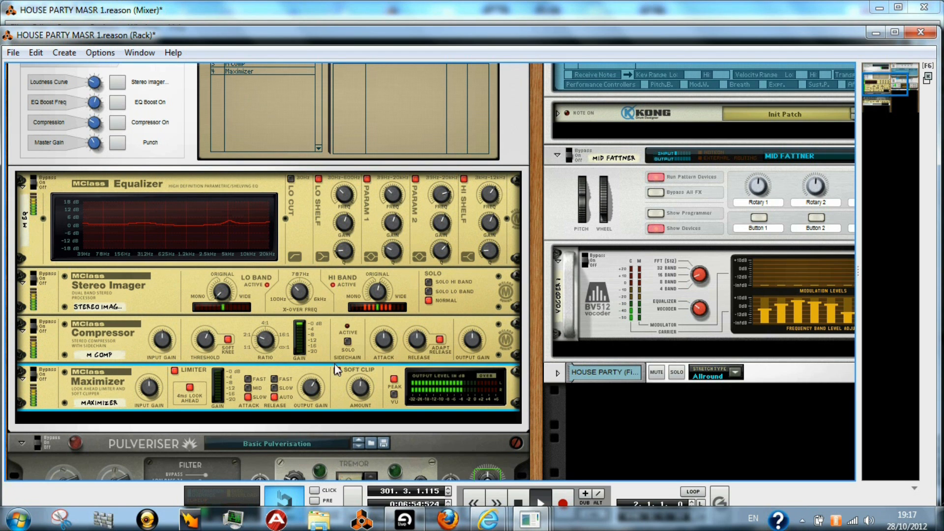
pyautogui.click(337, 378)
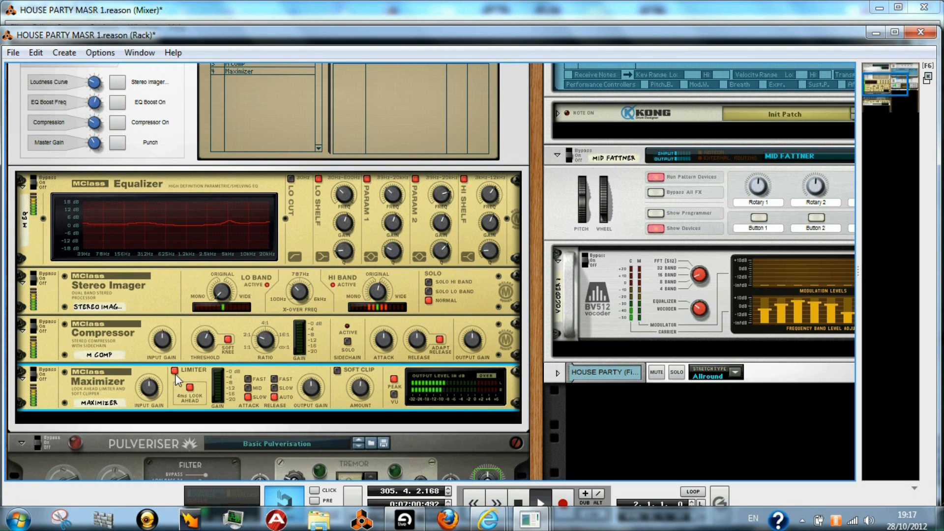
pyautogui.scroll(5, 156, 391)
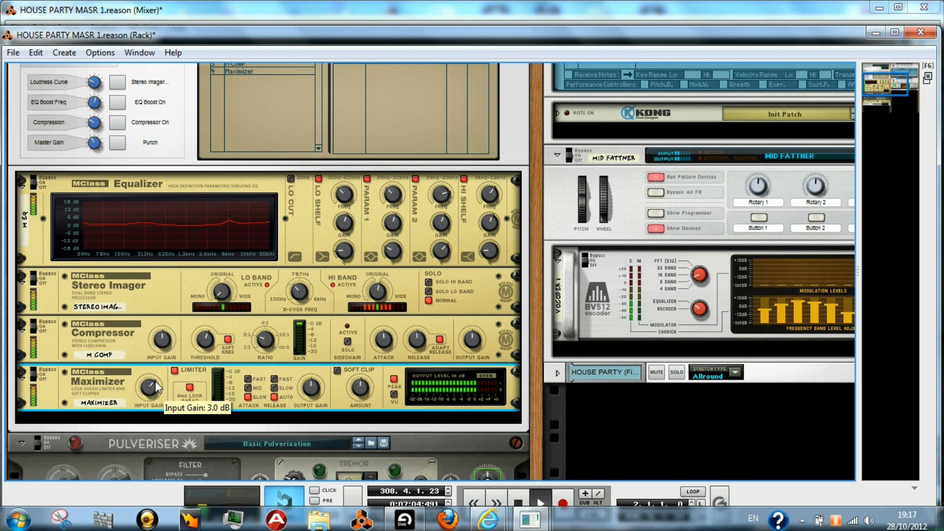
pyautogui.scroll(2, 157, 391)
pyautogui.scroll(1, 142, 392)
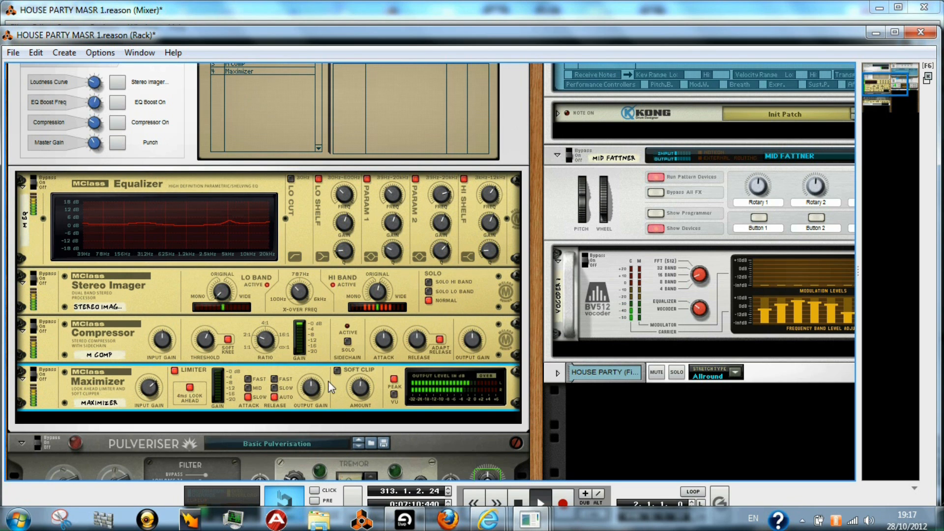
# Turn the Maximizer's soft clip back on and raise its output gain to 4.9 dB.
pyautogui.click(340, 370)
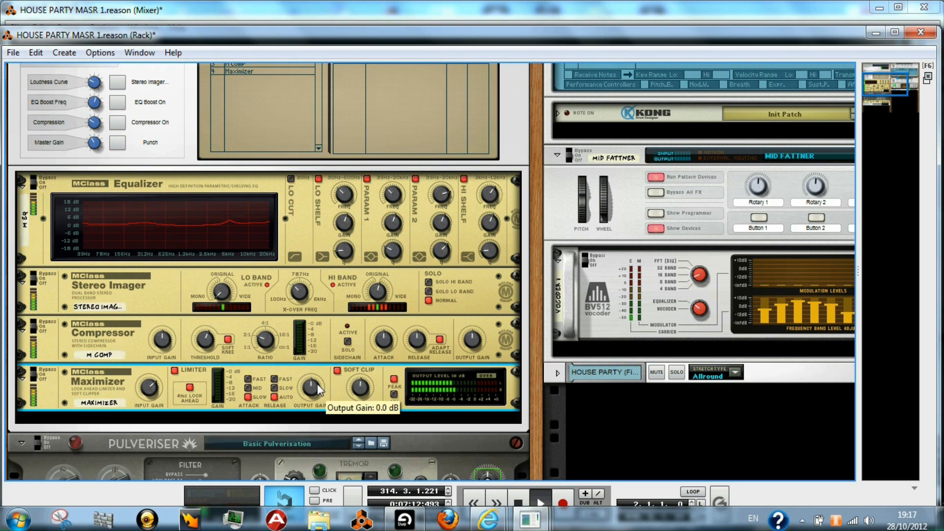
pyautogui.scroll(6, 309, 387)
pyautogui.scroll(8, 310, 391)
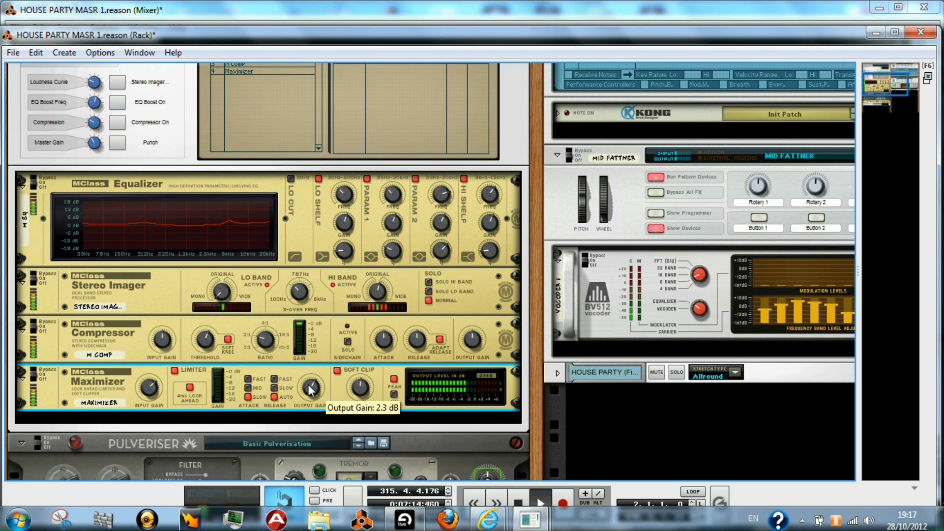
pyautogui.scroll(1, 310, 387)
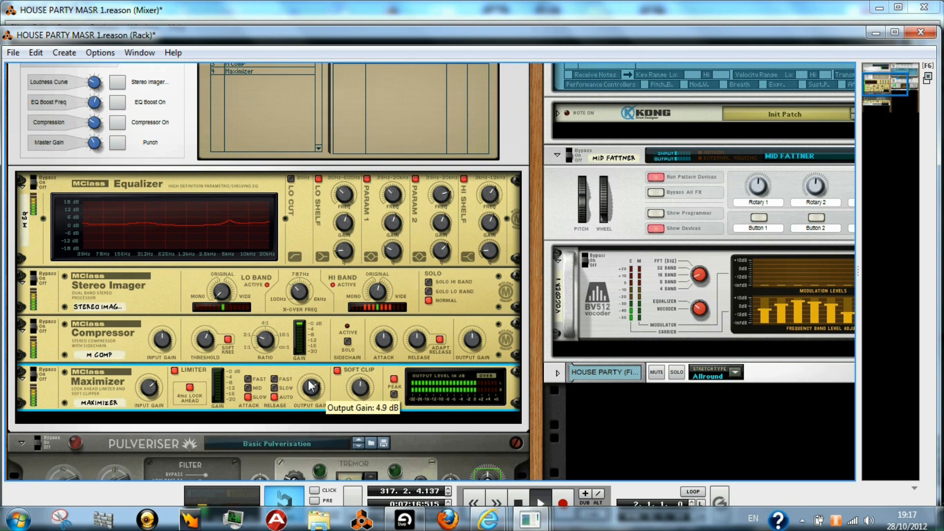
pyautogui.scroll(-1, 311, 386)
# Solo the Stereo Imager's low band, lower the Maximizer's output gain slightly, and return the imager's solo mode to Normal.
pyautogui.click(430, 291)
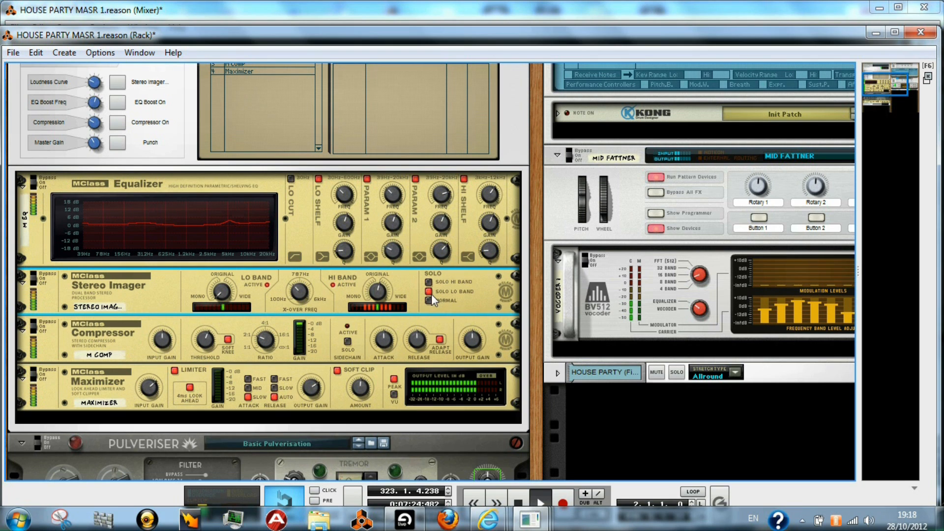
pyautogui.moveTo(322, 393)
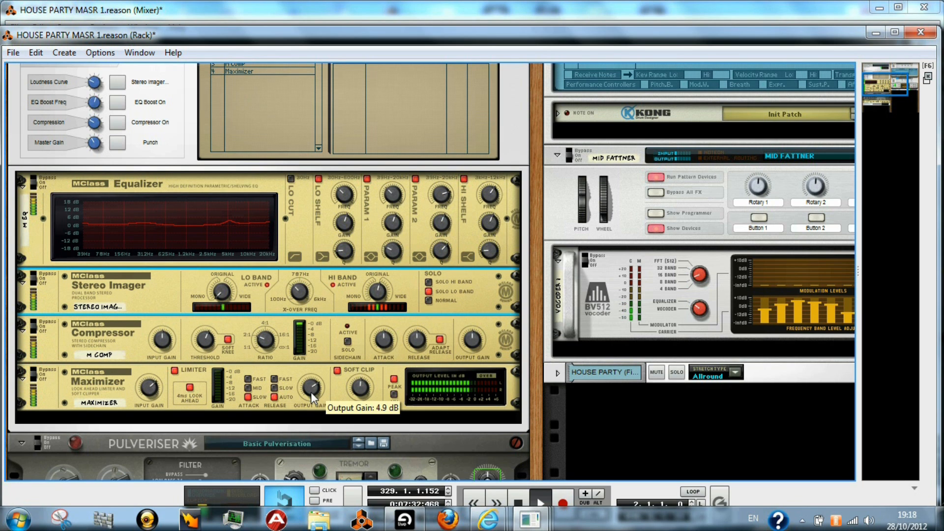
pyautogui.moveTo(310, 391); pyautogui.dragTo(312, 395)
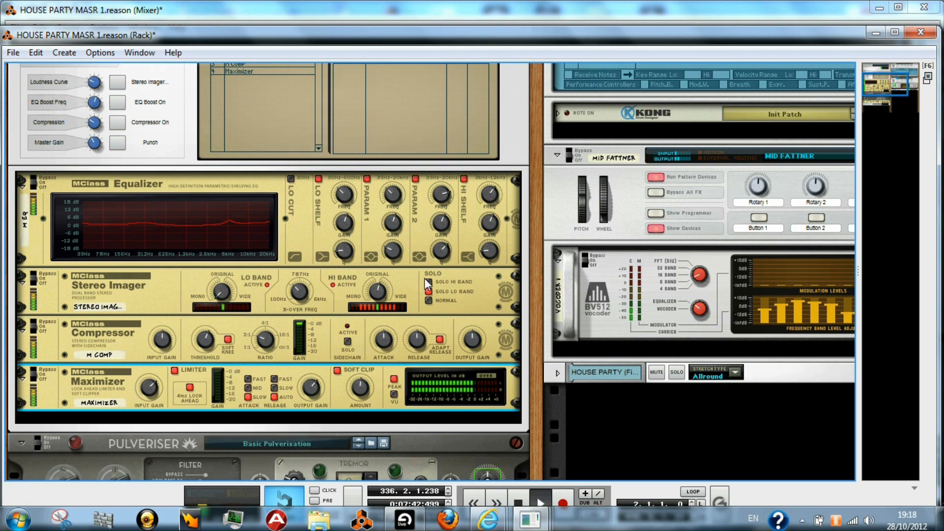
pyautogui.click(428, 301)
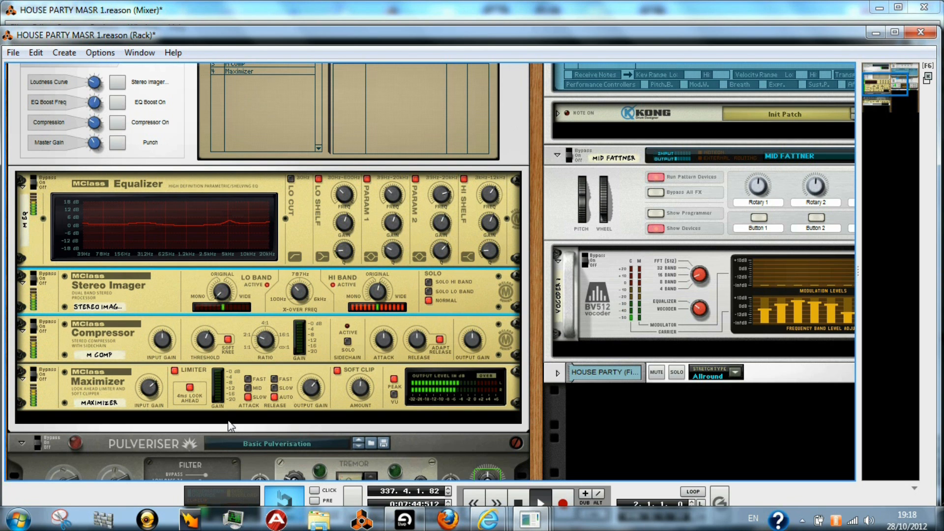